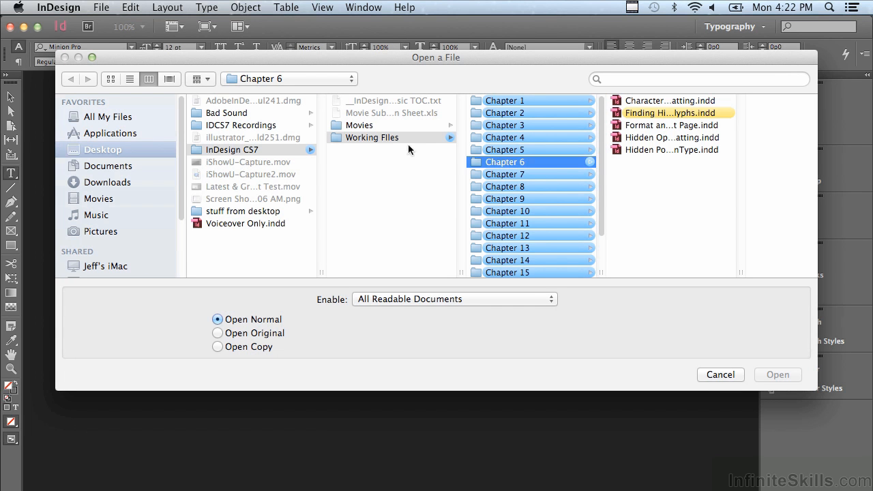
# Open the Finding Hidden Glyphs.indd document from the Chapter 6 folder.
pyautogui.click(642, 114)
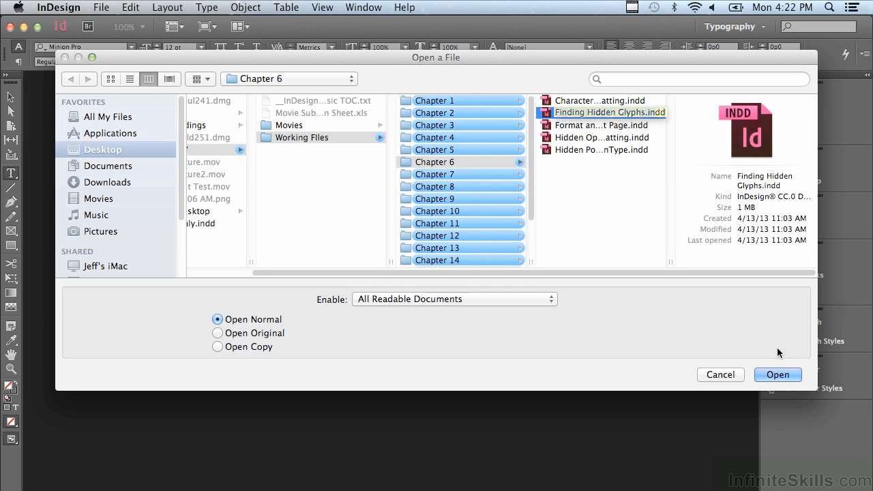
pyautogui.click(776, 374)
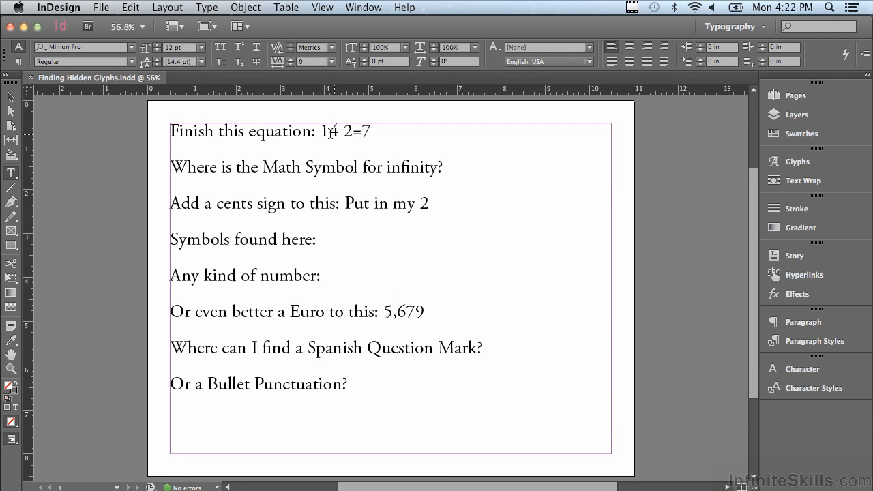
# Select the whole "Finish this equation" line and display the available glyphs.
pyautogui.doubleClick(174, 130)
pyautogui.moveTo(241, 131); pyautogui.dragTo(416, 141)
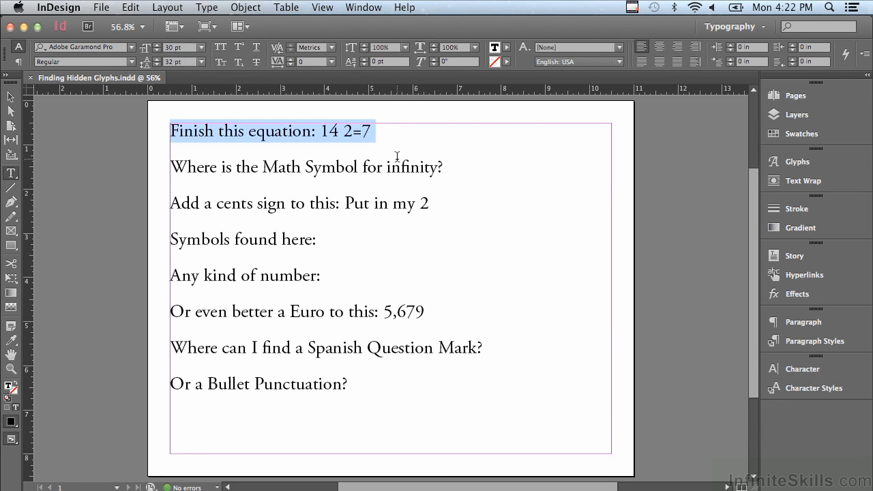
pyautogui.click(796, 163)
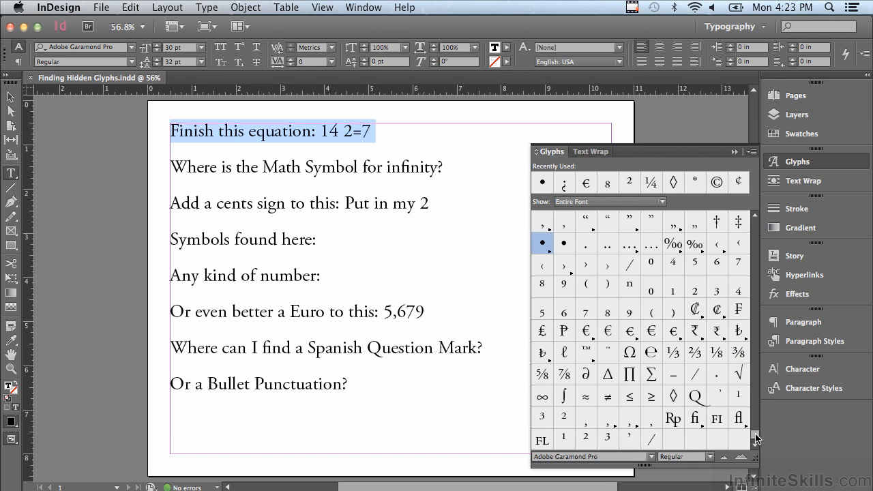
# Examine the entire Adobe Garamond Pro glyph set in a wider view, a single glyph's details, and the list of glyph categories.
pyautogui.moveTo(755, 438); pyautogui.dragTo(764, 220)
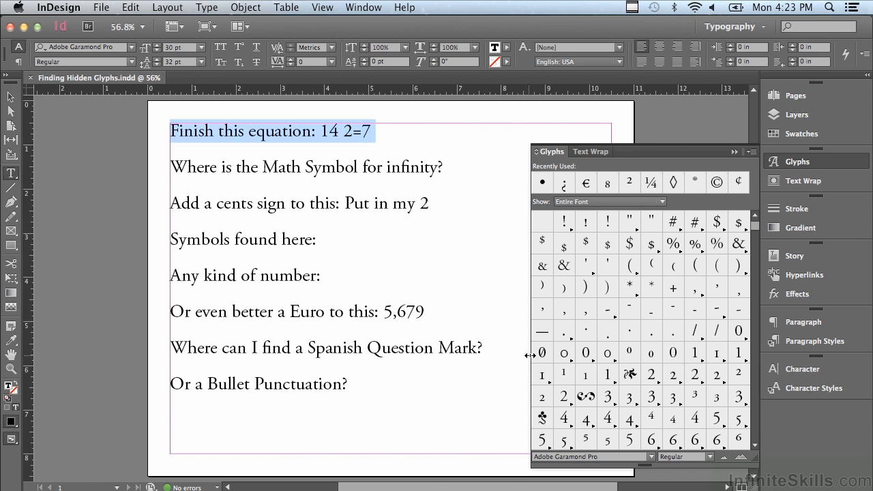
pyautogui.moveTo(530, 355); pyautogui.dragTo(298, 314)
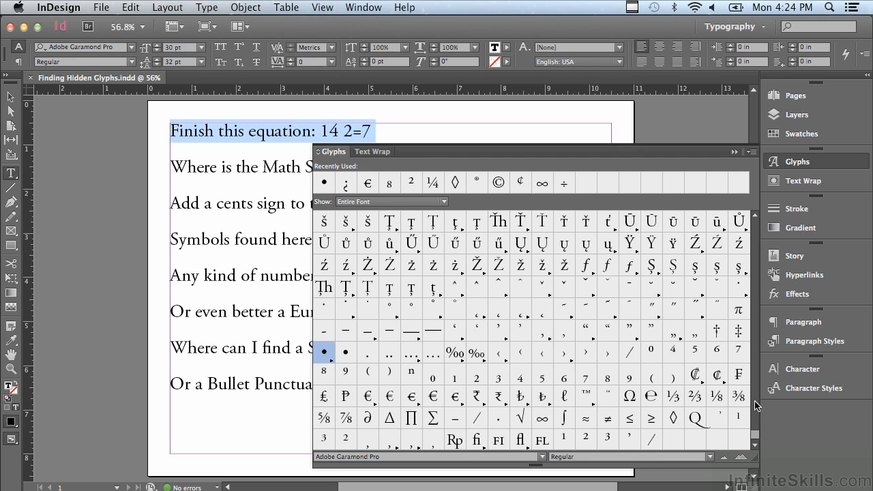
pyautogui.moveTo(756, 437); pyautogui.dragTo(763, 370)
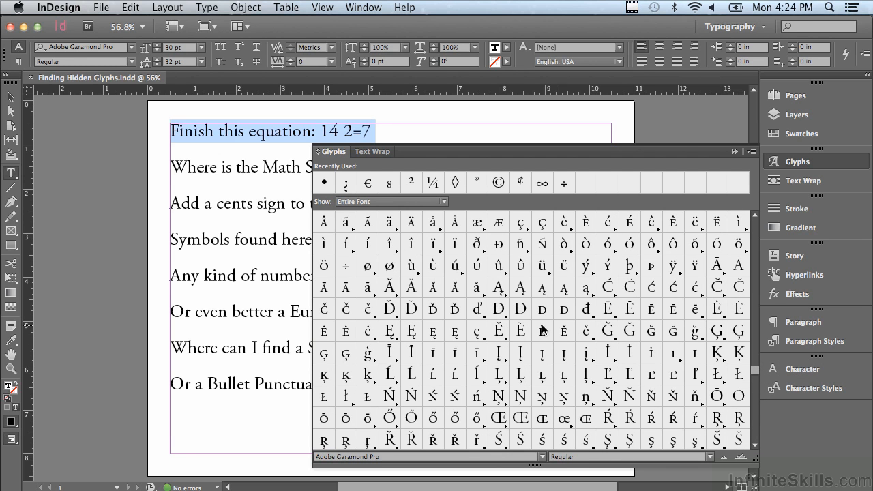
pyautogui.moveTo(505, 315)
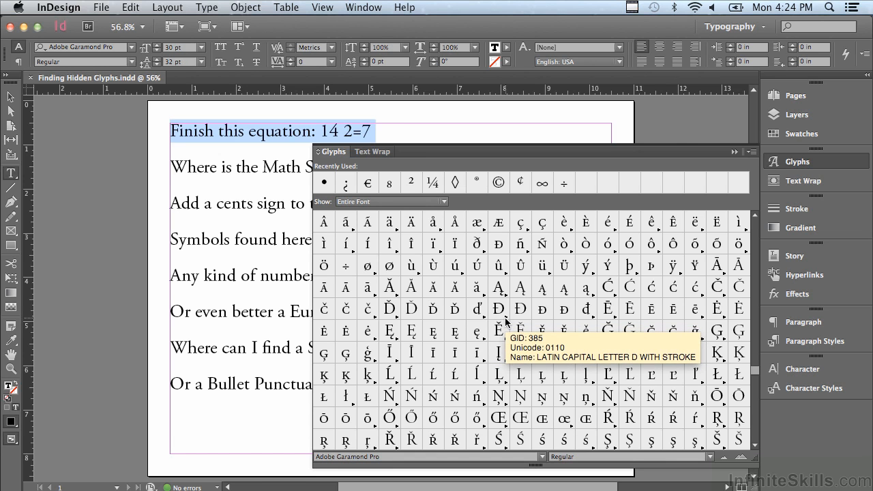
pyautogui.moveTo(507, 321); pyautogui.dragTo(541, 337)
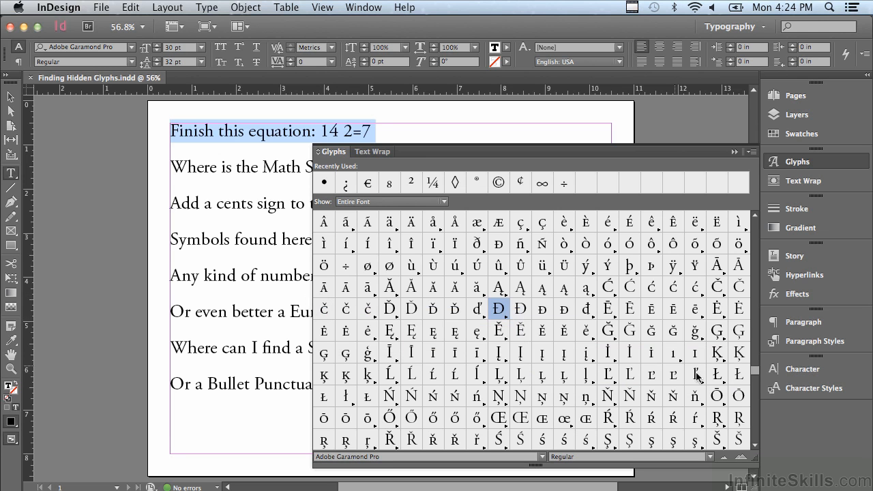
pyautogui.moveTo(755, 371); pyautogui.dragTo(762, 182)
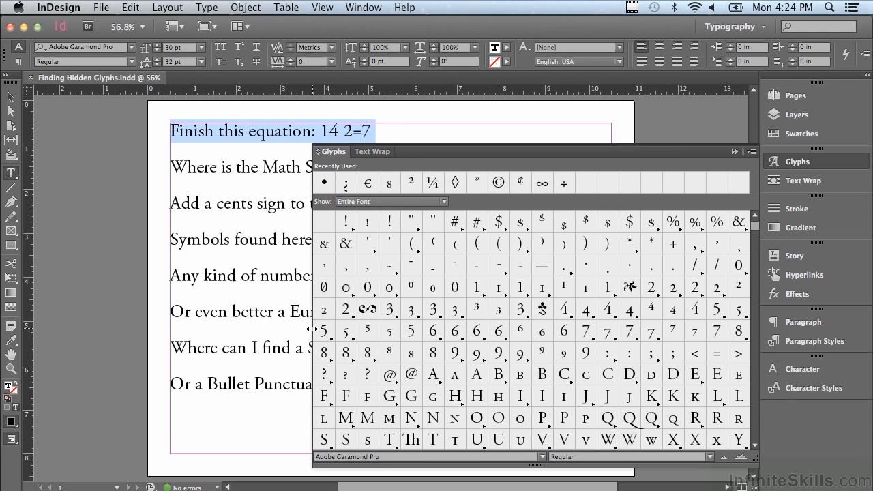
pyautogui.moveTo(311, 329); pyautogui.dragTo(549, 327)
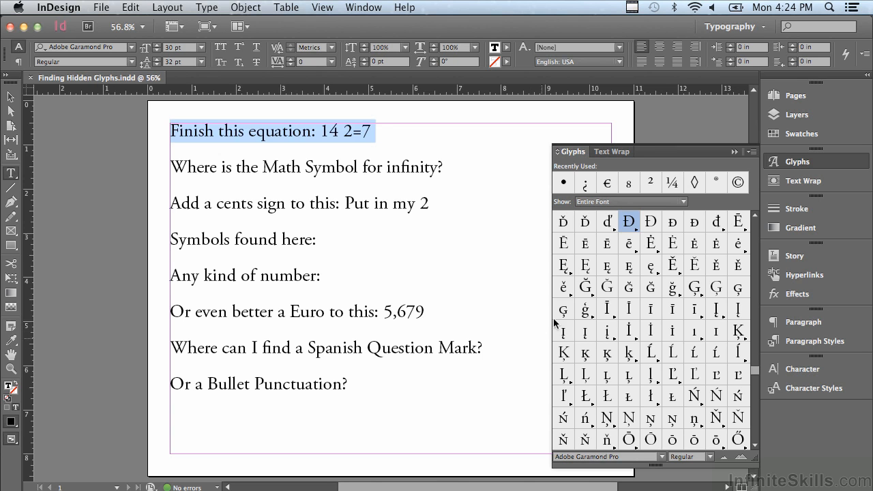
pyautogui.click(604, 203)
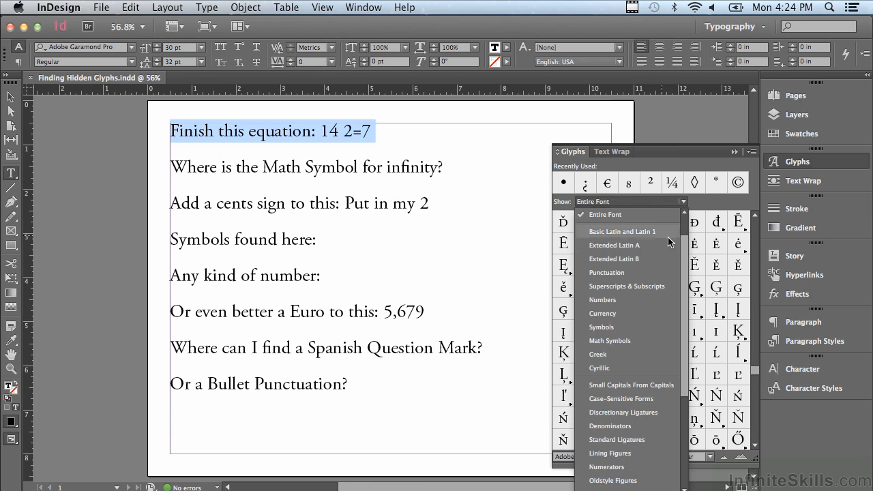
pyautogui.moveTo(684, 257); pyautogui.dragTo(685, 226)
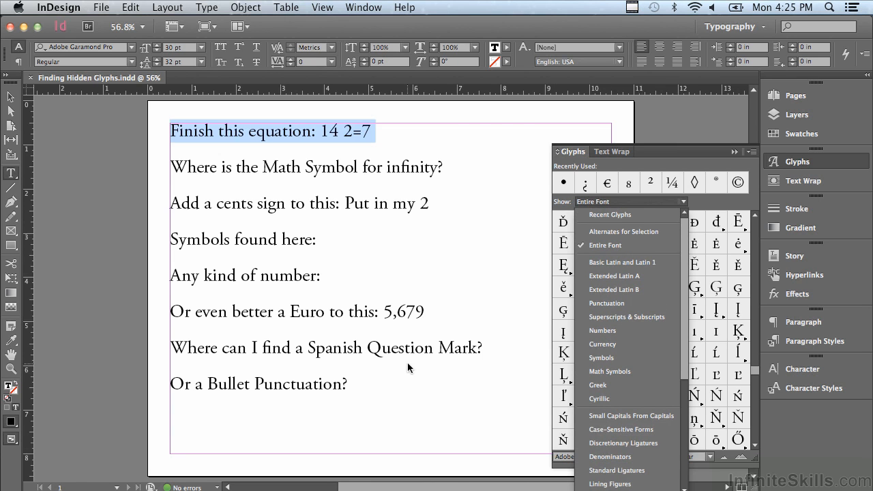
# Using Math Symbols glyphs, replace the space between 14 and 2 with ÷ and add ∞ after the infinity question.
pyautogui.click(336, 131)
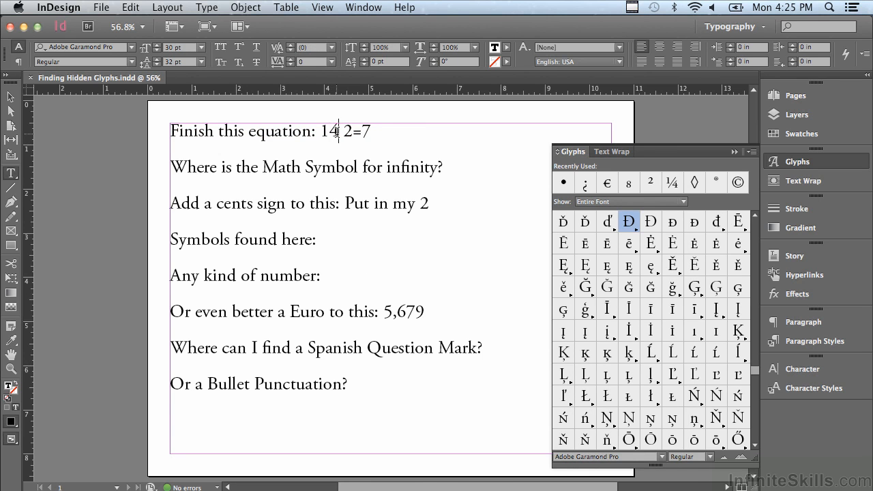
pyautogui.click(337, 132)
pyautogui.moveTo(339, 133); pyautogui.dragTo(346, 133)
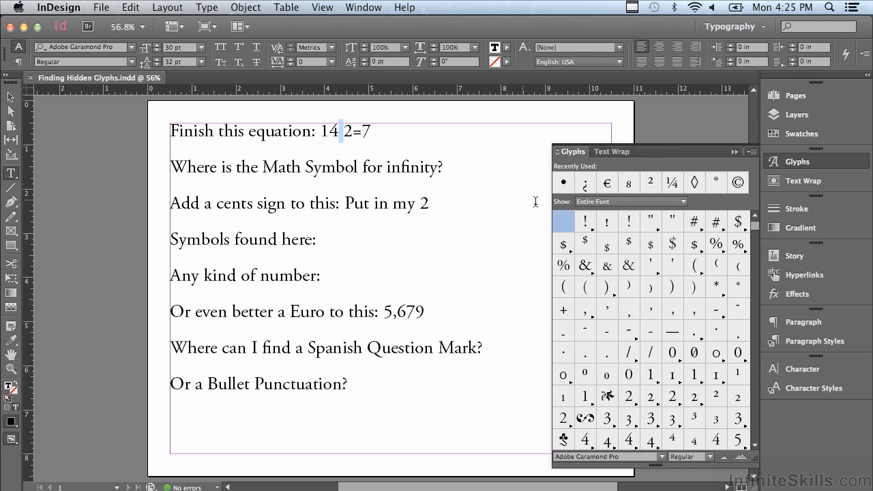
pyautogui.click(590, 202)
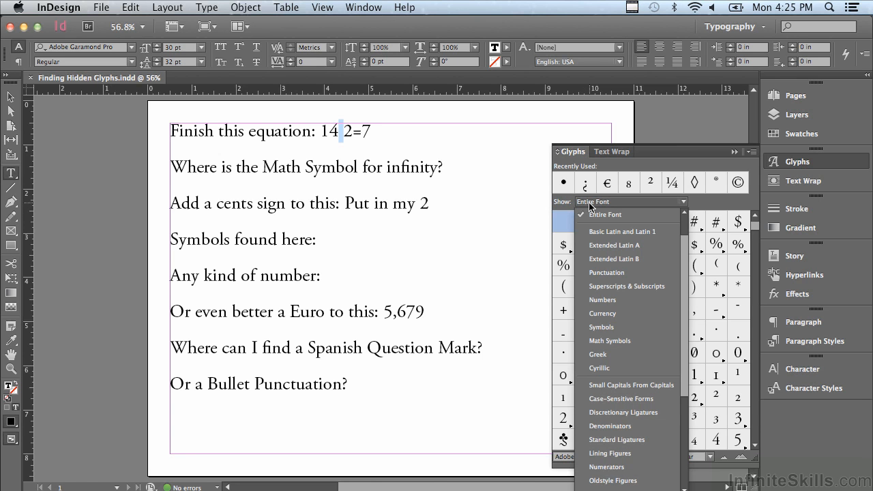
pyautogui.click(613, 341)
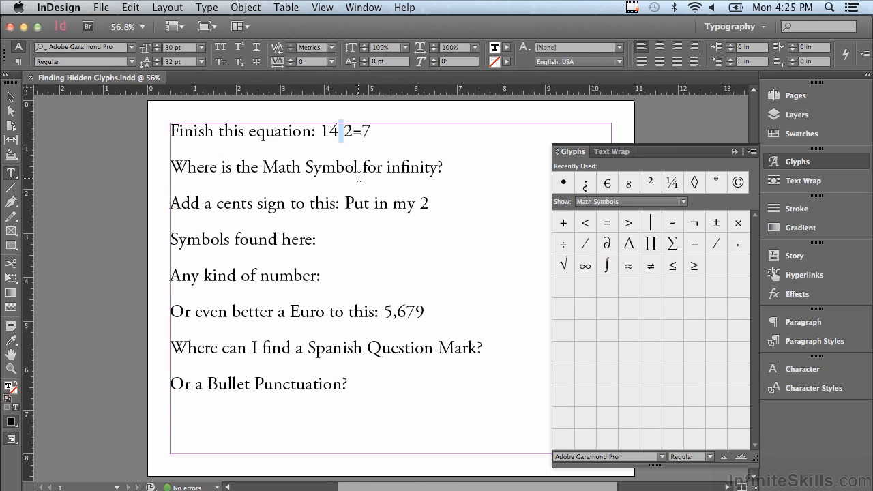
pyautogui.doubleClick(563, 247)
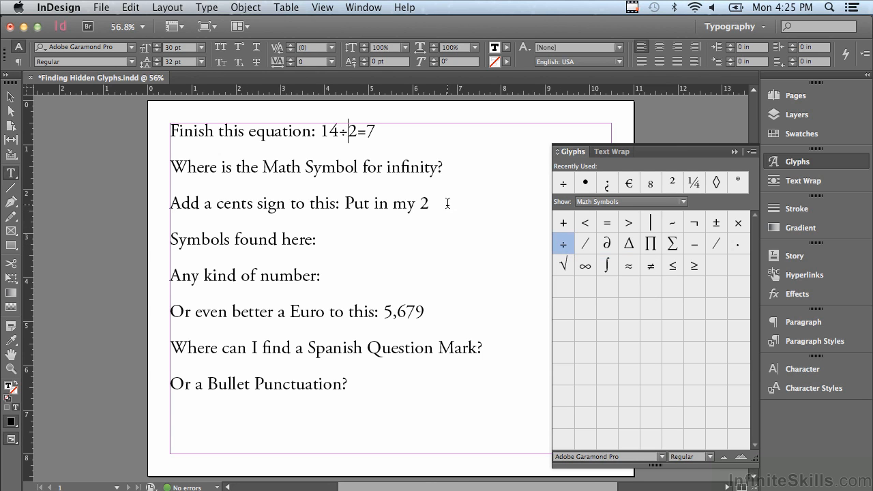
pyautogui.click(453, 168)
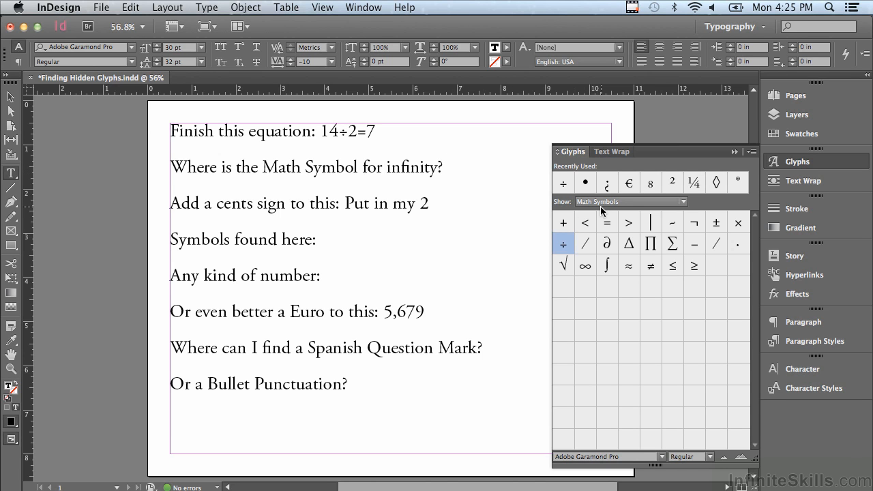
pyautogui.doubleClick(584, 268)
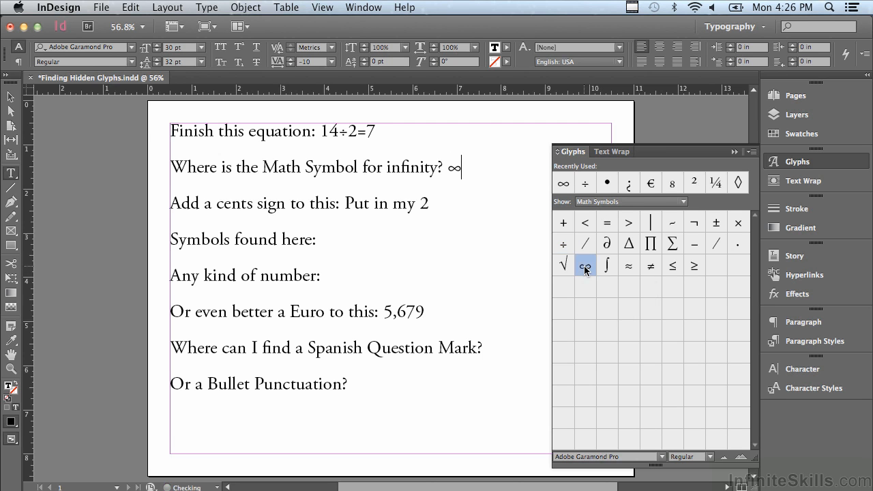
# Insert the raised ¢ glyph from the Currency category directly after "Put in my 2".
pyautogui.click(446, 198)
pyautogui.click(600, 202)
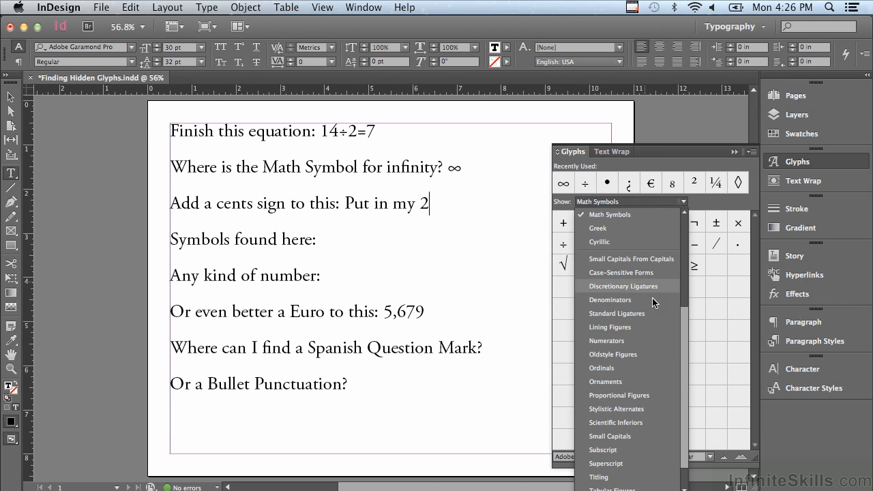
pyautogui.scroll(10, 683, 326)
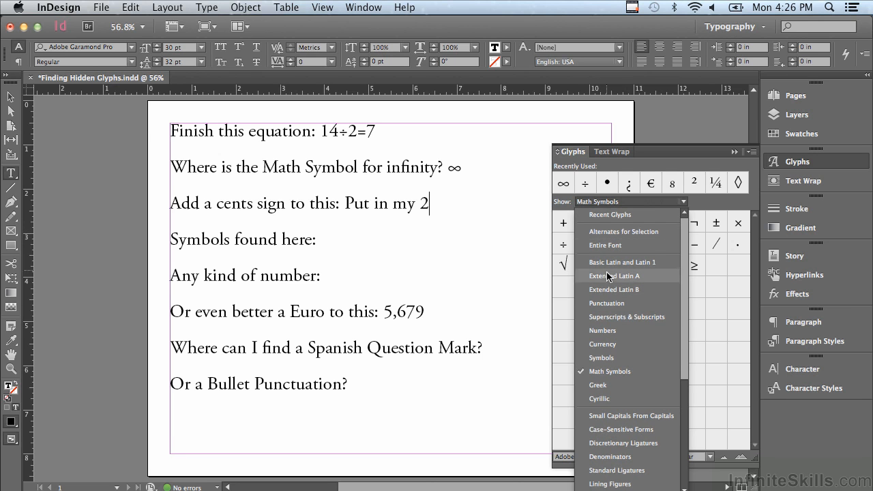
pyautogui.click(599, 346)
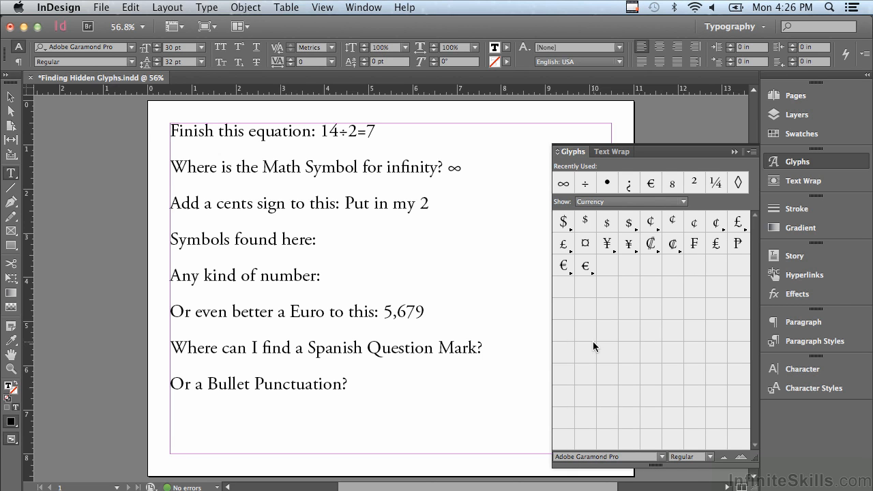
pyautogui.doubleClick(673, 223)
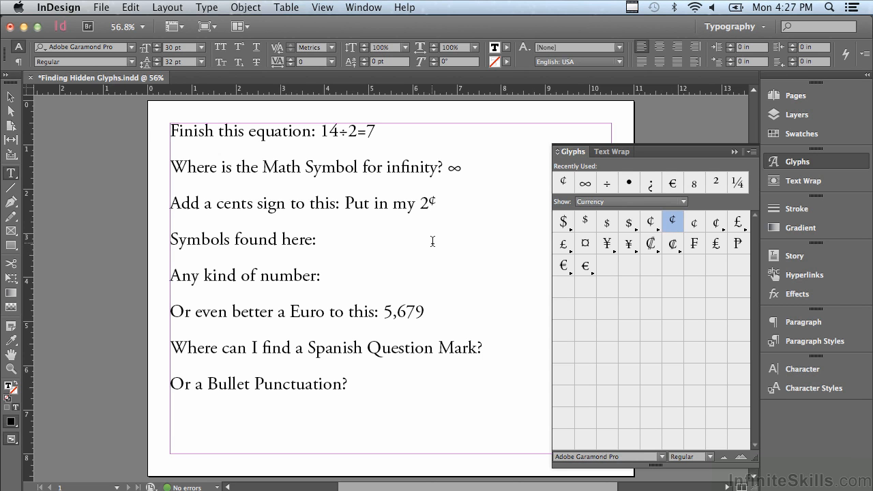
# Insert the ©, ®, ◊ and ^ glyphs from the Symbols category after "Symbols found here:".
pyautogui.click(601, 200)
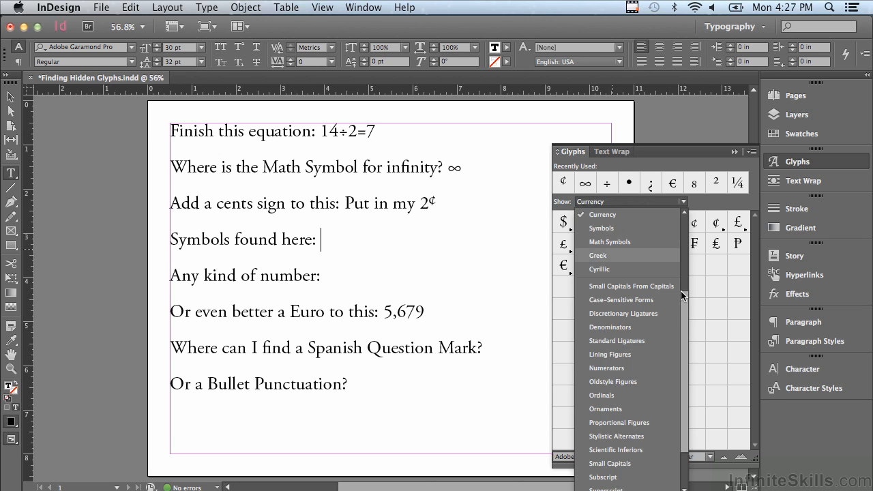
pyautogui.moveTo(685, 317); pyautogui.dragTo(680, 232)
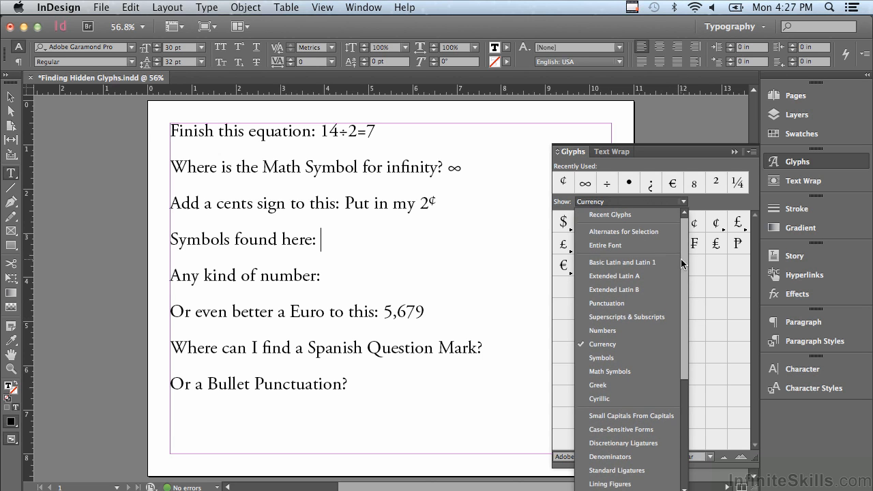
pyautogui.click(610, 361)
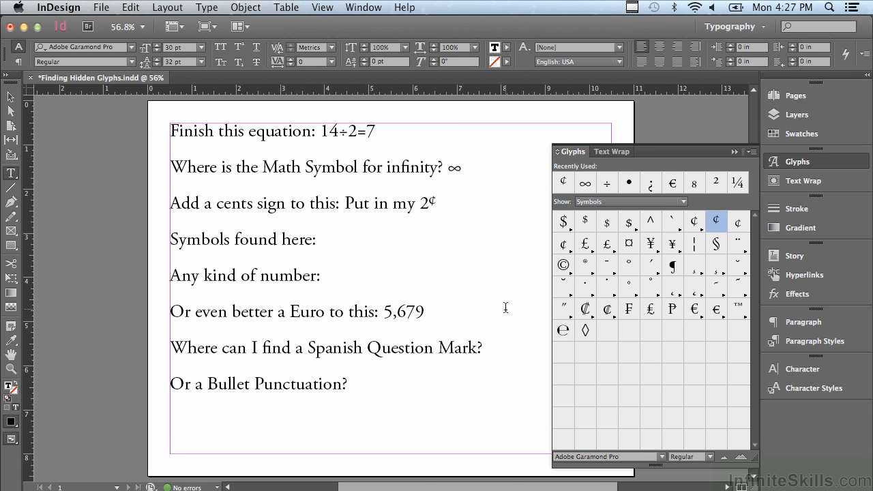
pyautogui.doubleClick(567, 266)
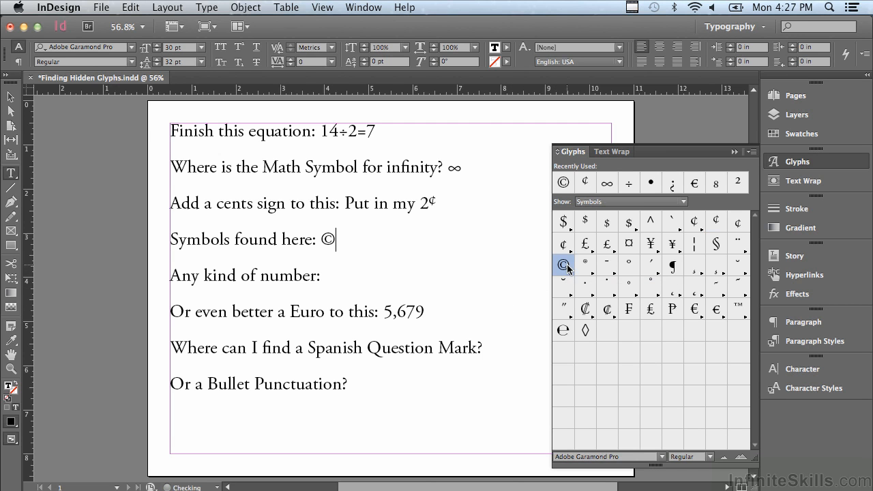
pyautogui.doubleClick(587, 266)
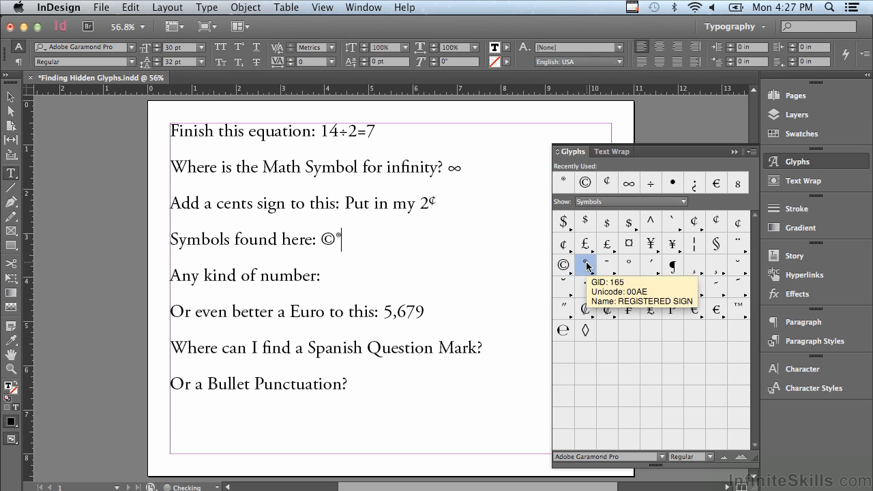
pyautogui.doubleClick(587, 332)
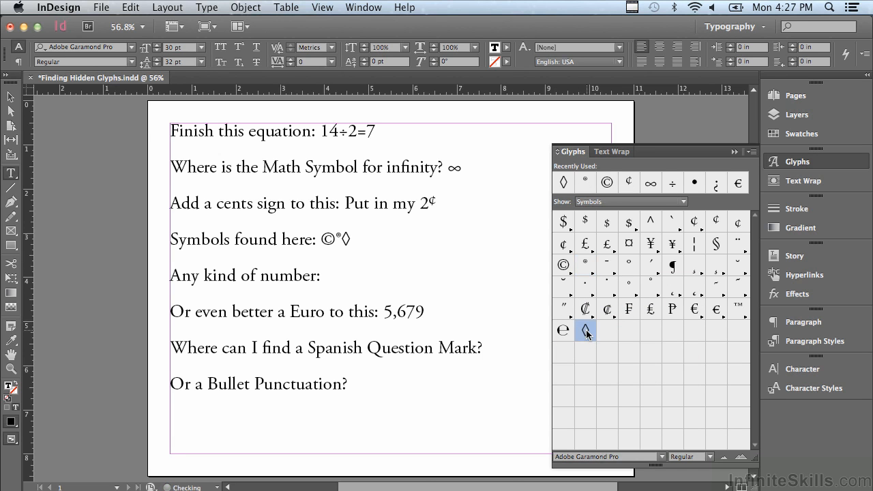
pyautogui.doubleClick(648, 223)
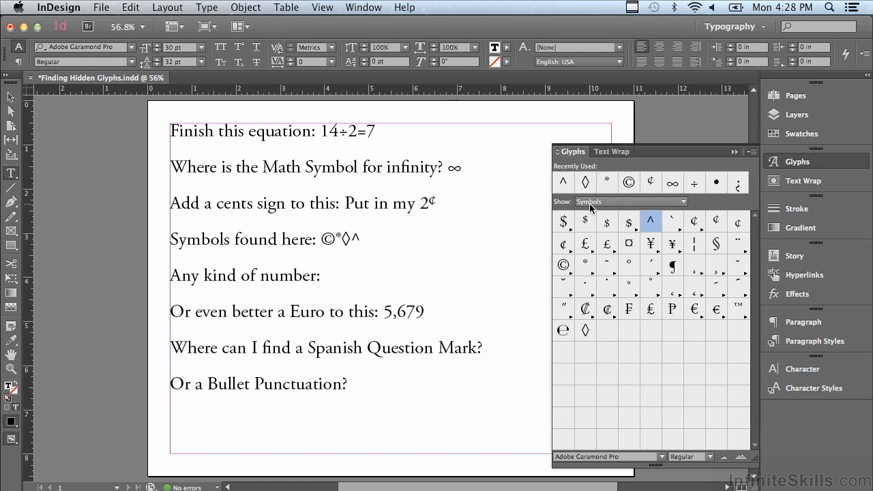
# Insert four styles of the digit 1 from the Numbers category after "Any kind of number:": small oldstyle, full-height lining, numerator and denominator.
pyautogui.click(416, 273)
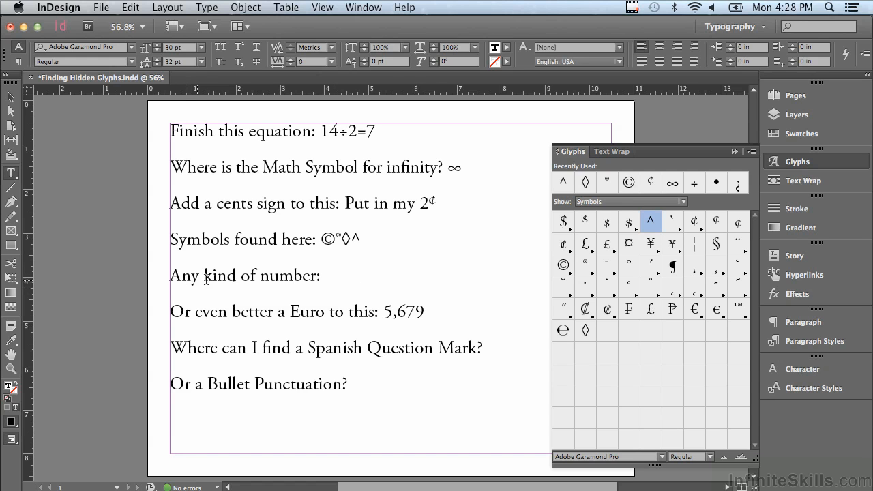
pyautogui.click(591, 202)
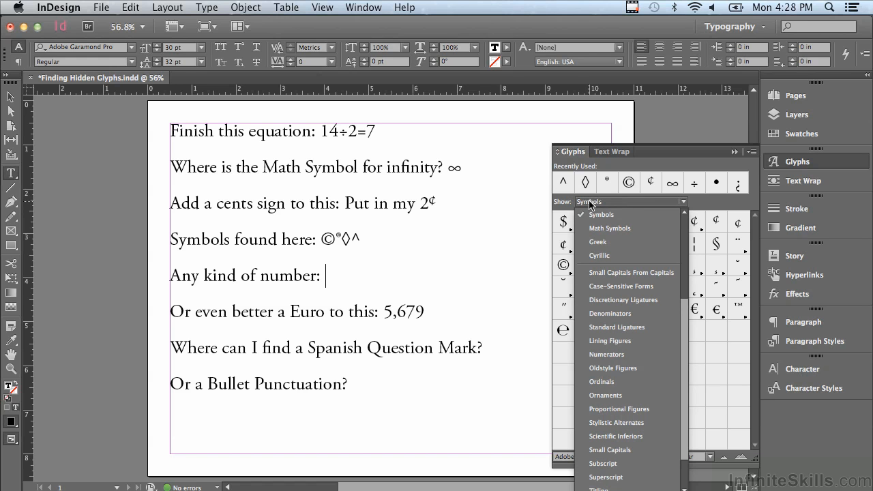
pyautogui.scroll(2, 683, 307)
pyautogui.moveTo(682, 306); pyautogui.dragTo(676, 265)
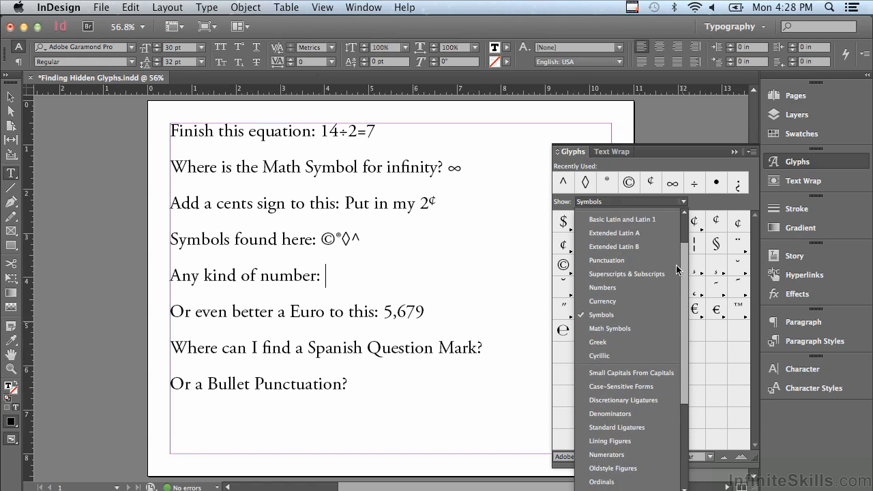
pyautogui.click(603, 287)
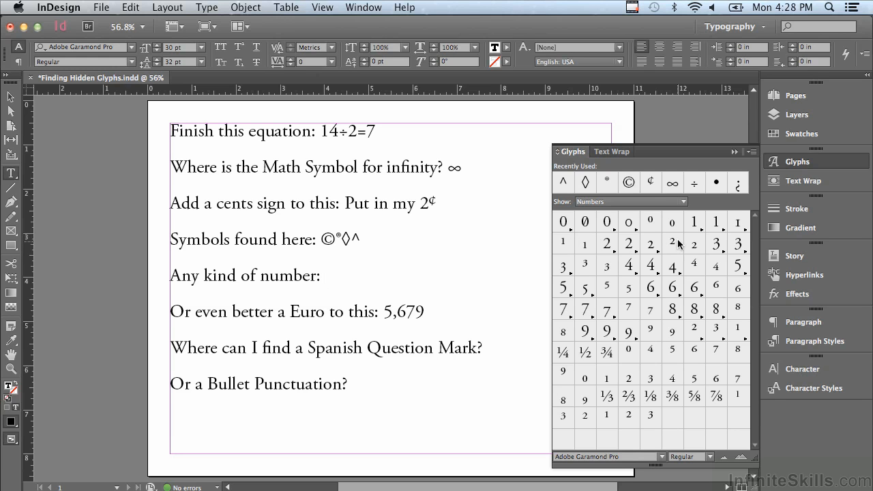
pyautogui.doubleClick(737, 228)
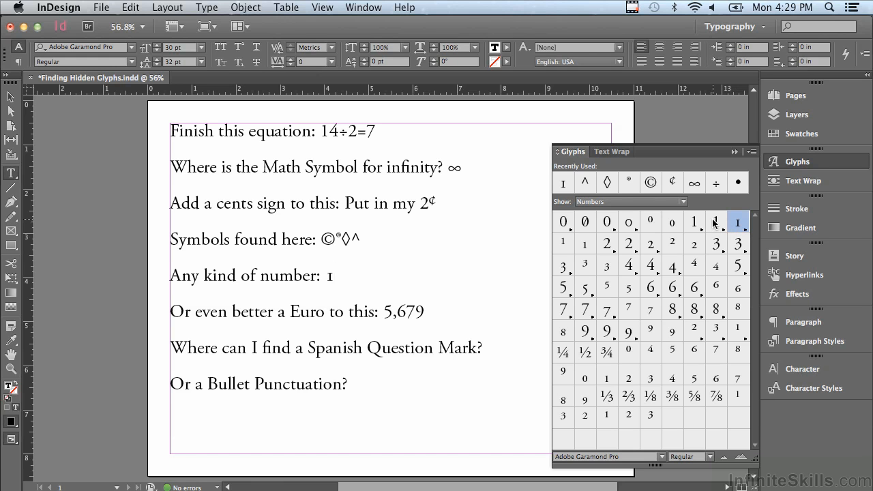
pyautogui.doubleClick(715, 223)
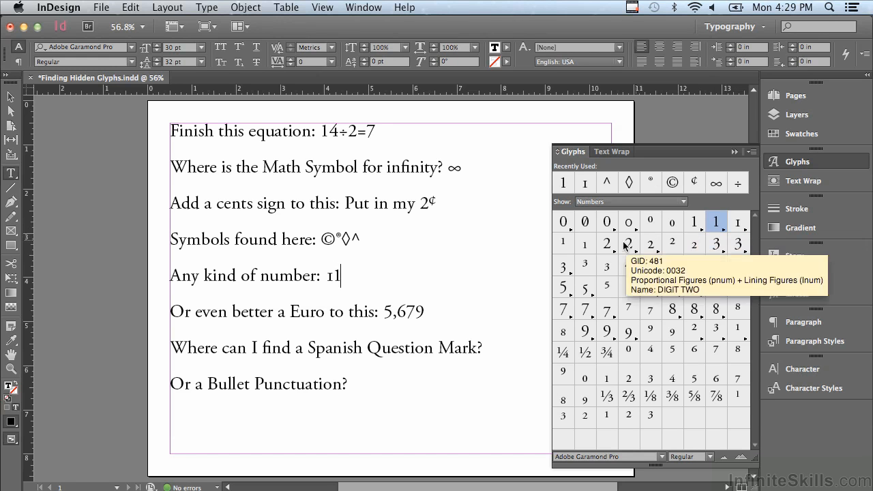
pyautogui.doubleClick(560, 244)
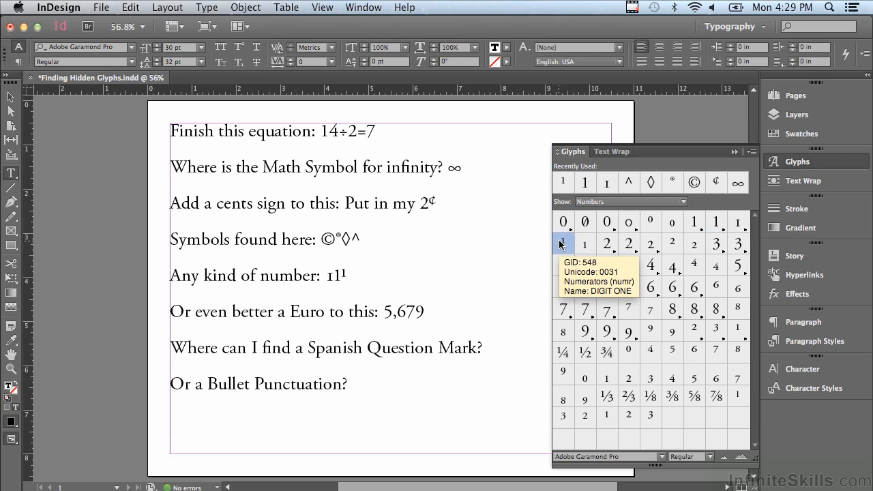
pyautogui.doubleClick(585, 246)
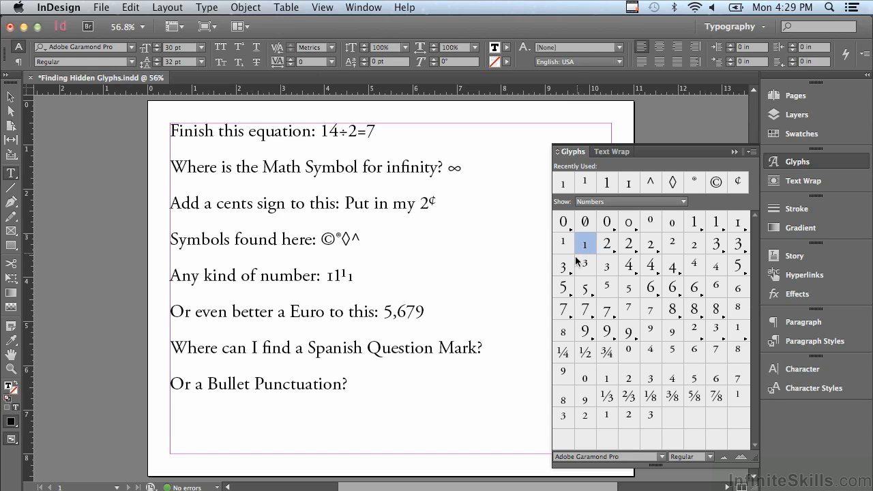
# Add the fraction glyphs ¼, ½, ¾, ⅓, ⅔, ⅛, ⅜, ⅝ and ⅞ after the digits on the "Any kind of number:" line.
pyautogui.doubleClick(563, 355)
pyautogui.doubleClick(584, 353)
pyautogui.doubleClick(607, 352)
pyautogui.doubleClick(606, 396)
pyautogui.doubleClick(628, 396)
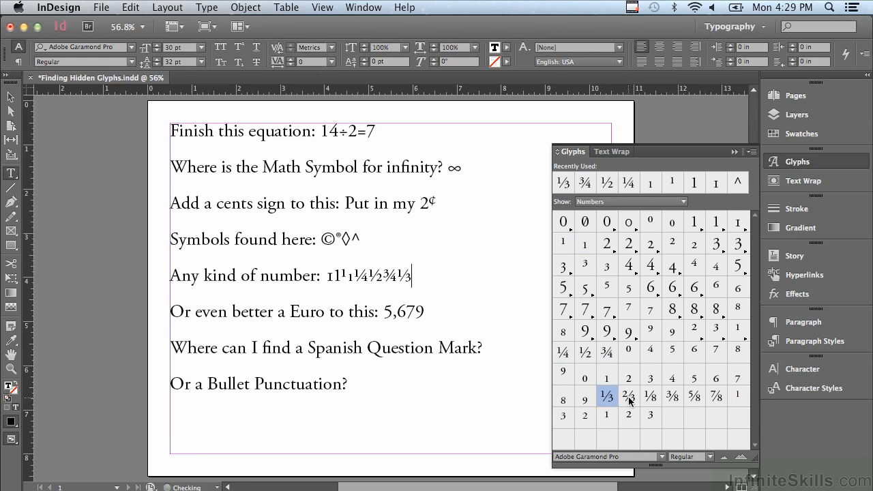
pyautogui.doubleClick(650, 397)
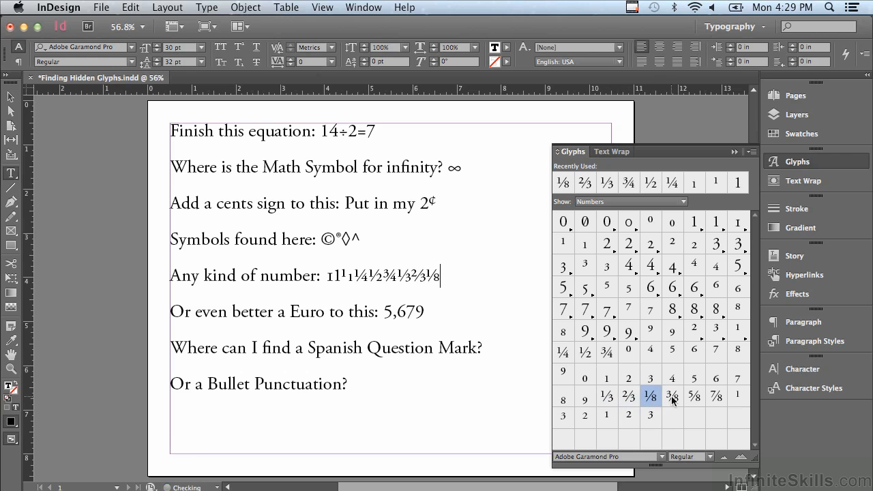
pyautogui.doubleClick(671, 398)
pyautogui.doubleClick(693, 398)
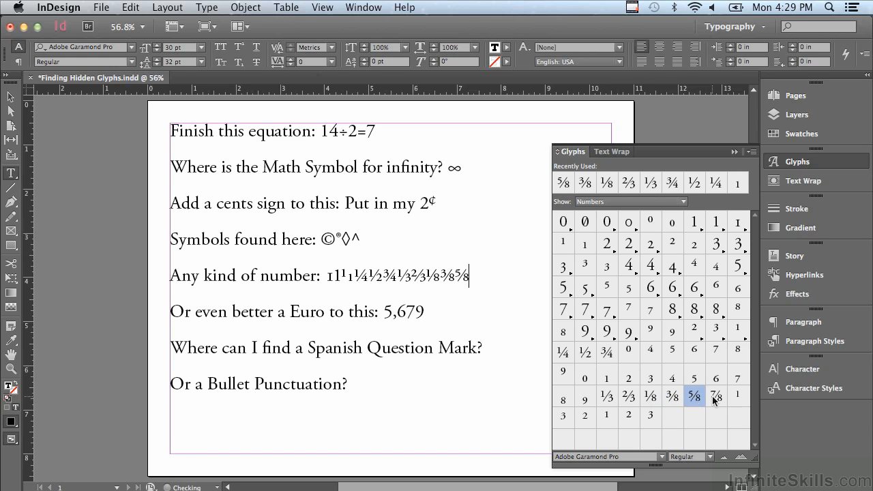
pyautogui.doubleClick(715, 398)
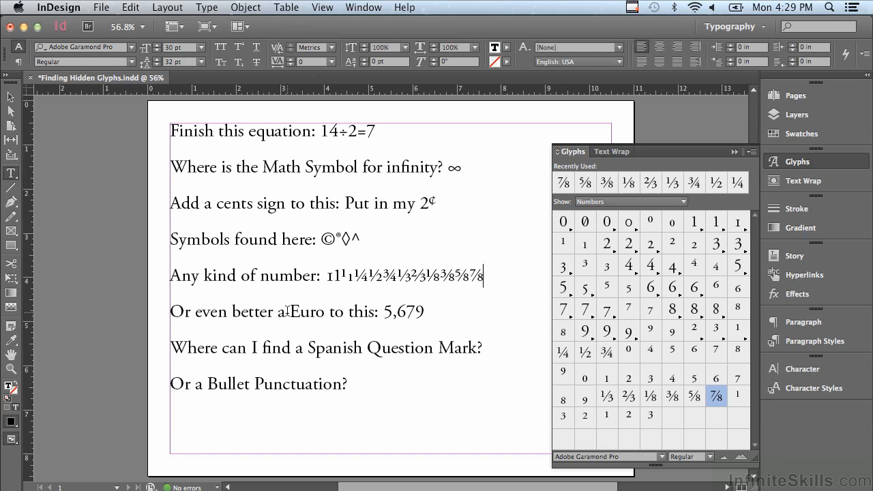
# Insert the full-size € glyph from the Currency category directly before 5,679.
pyautogui.click(386, 311)
pyautogui.click(594, 202)
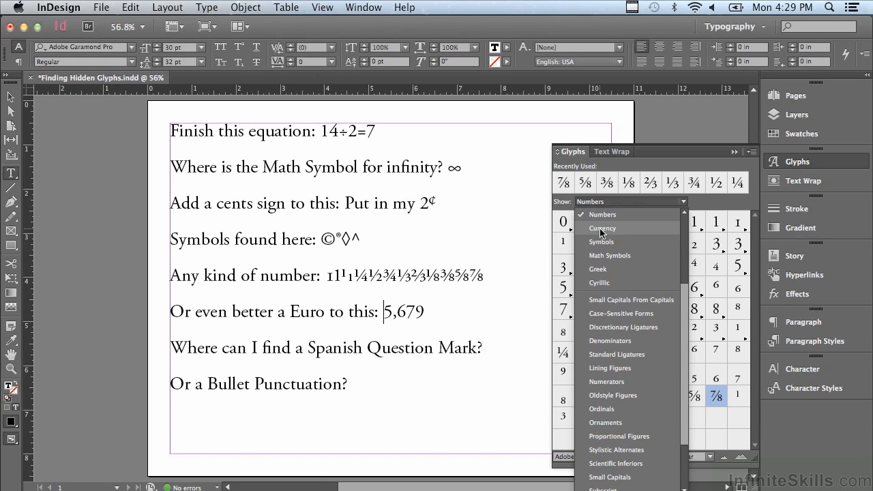
pyautogui.click(601, 229)
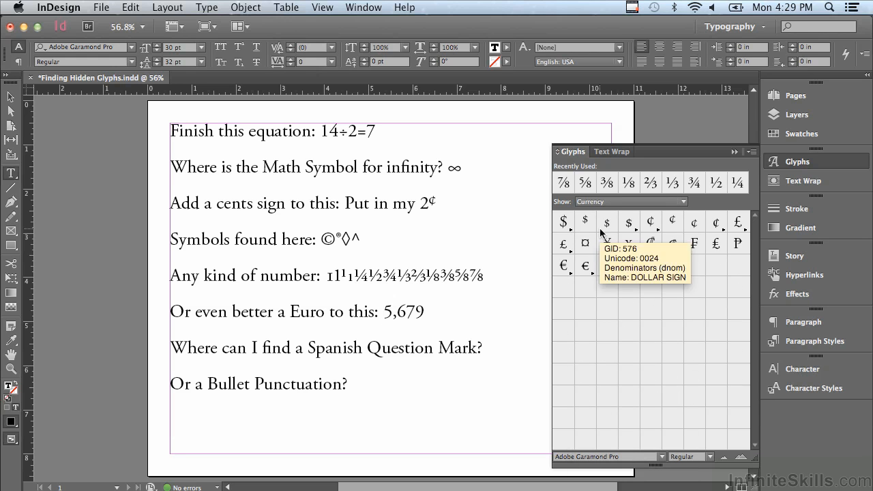
pyautogui.click(571, 275)
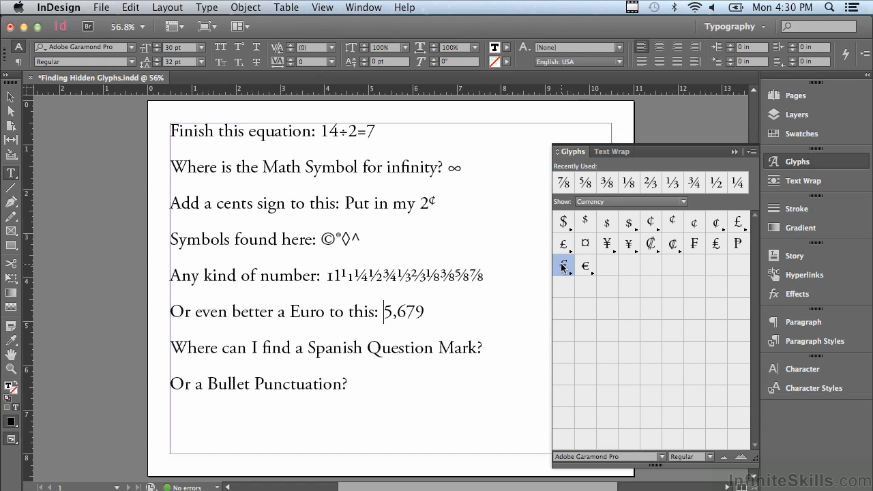
pyautogui.doubleClick(564, 266)
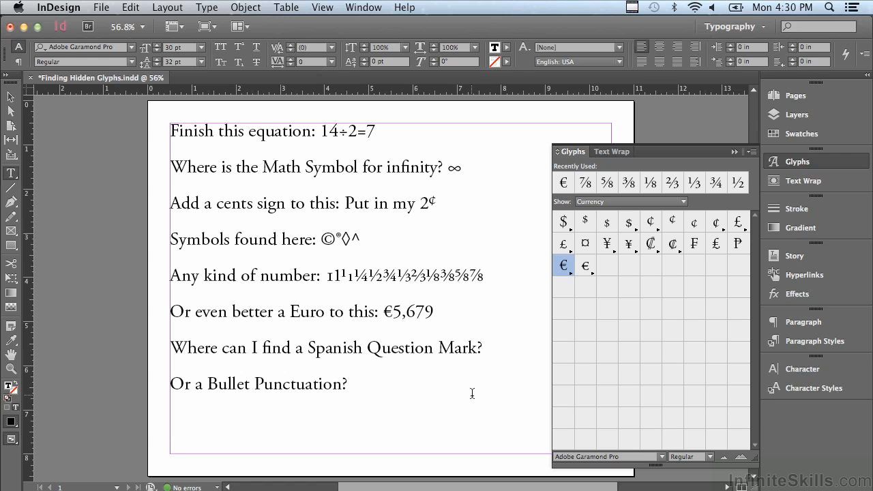
# Using Punctuation glyphs, insert ¿ before "Where can I find a Spanish Question Mark?" and • with a space before "Or a Bullet Punctuation?".
pyautogui.click(602, 202)
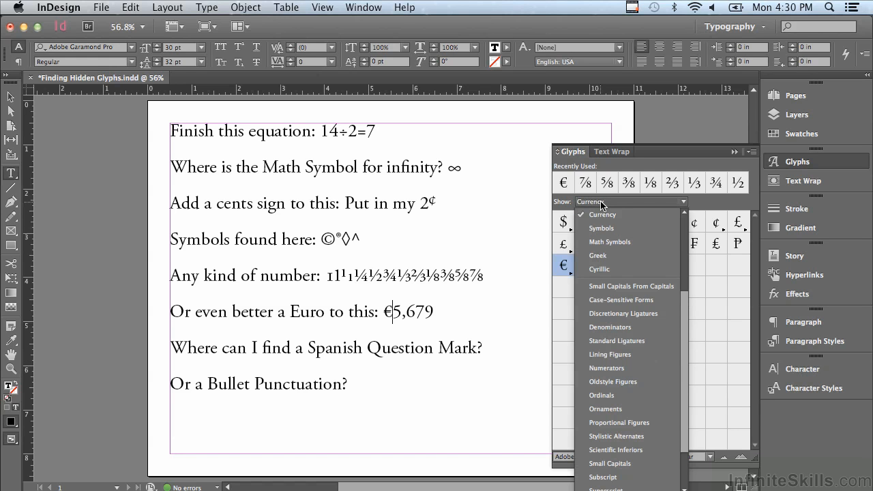
pyautogui.moveTo(686, 301); pyautogui.dragTo(688, 231)
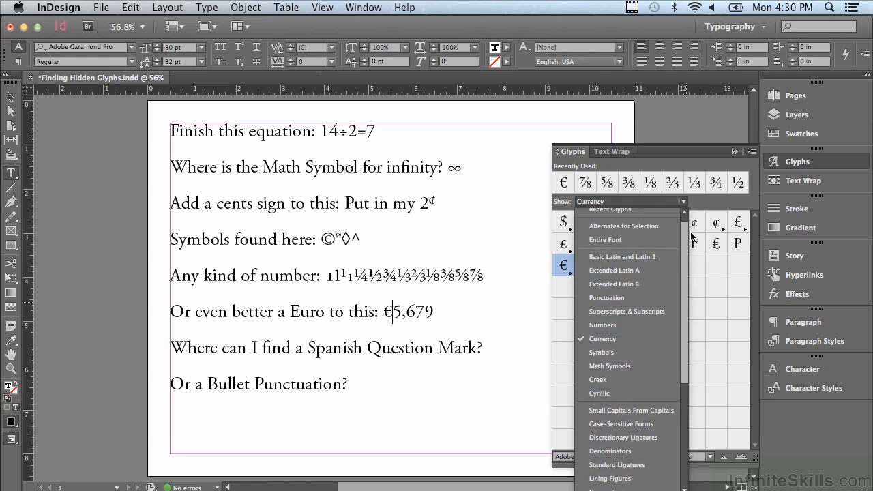
pyautogui.click(627, 298)
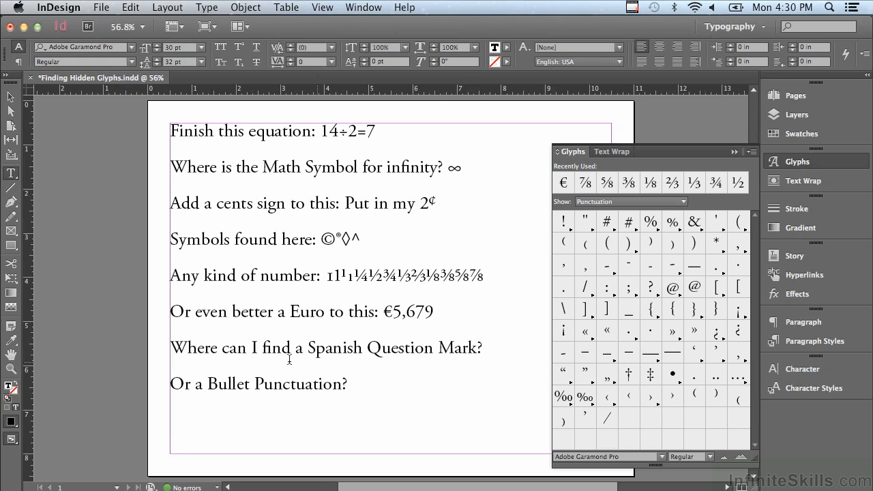
pyautogui.click(172, 346)
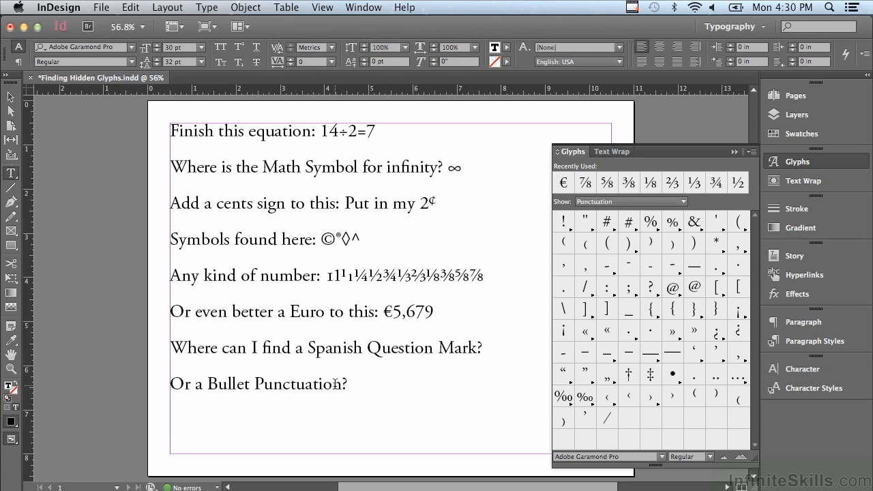
pyautogui.doubleClick(717, 335)
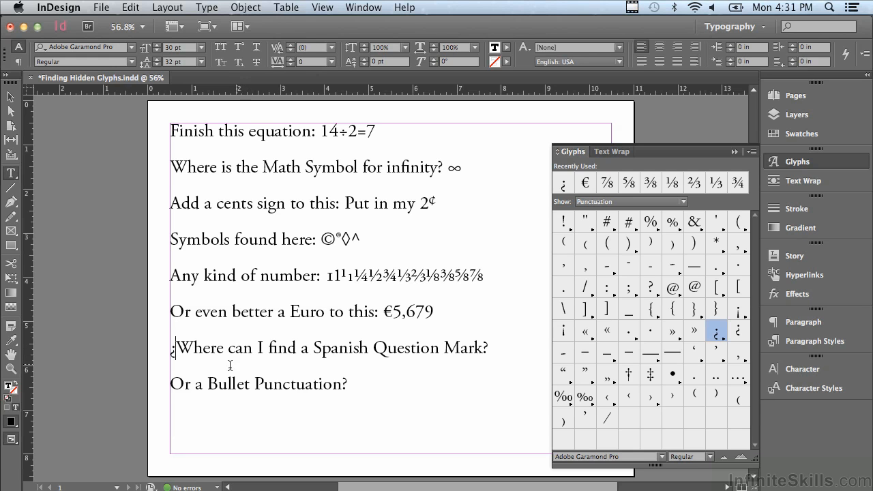
pyautogui.click(172, 383)
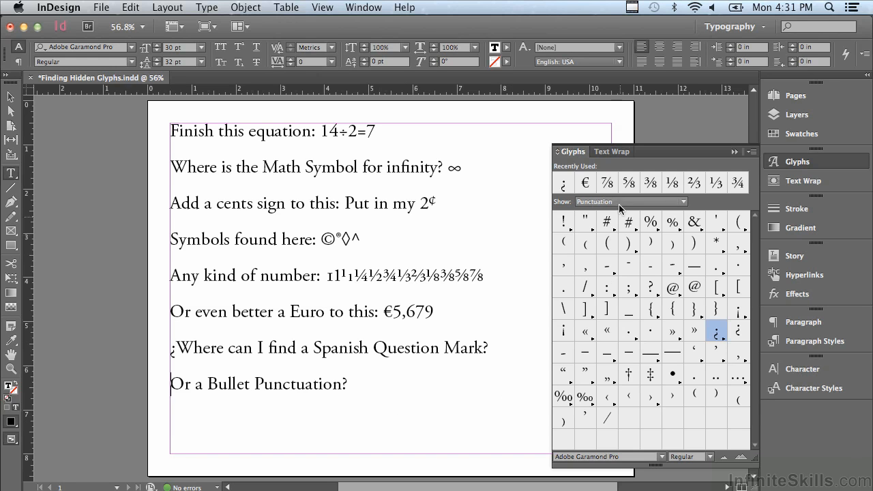
pyautogui.doubleClick(672, 376)
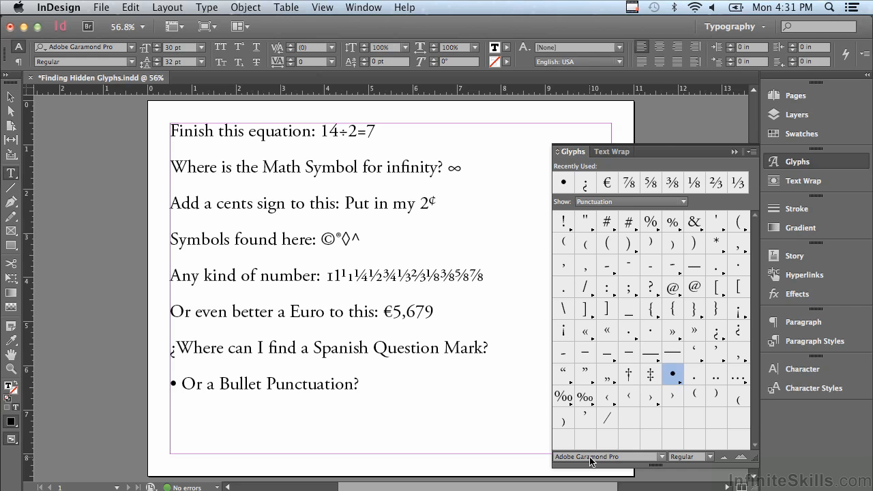
# Examine the Glyphs panel's available fonts and font styles, its enlarged and reduced glyph display, and the percent sign's details.
pyautogui.click(662, 457)
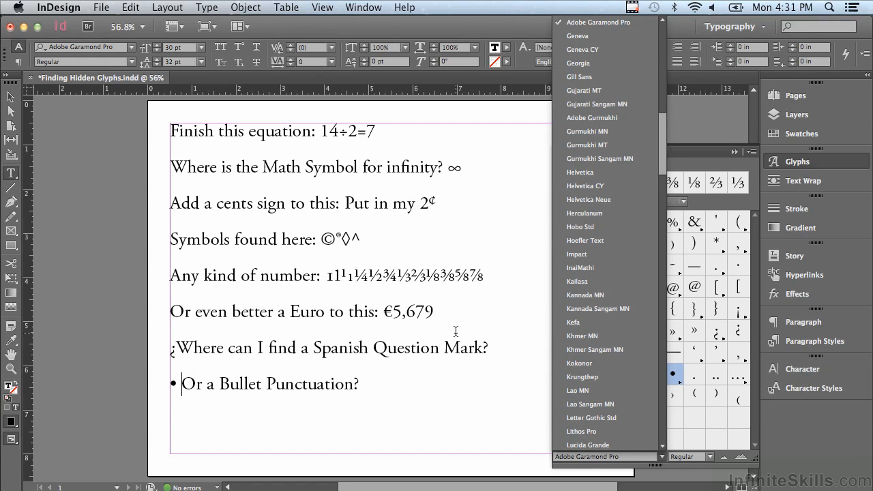
pyautogui.click(709, 458)
pyautogui.click(709, 457)
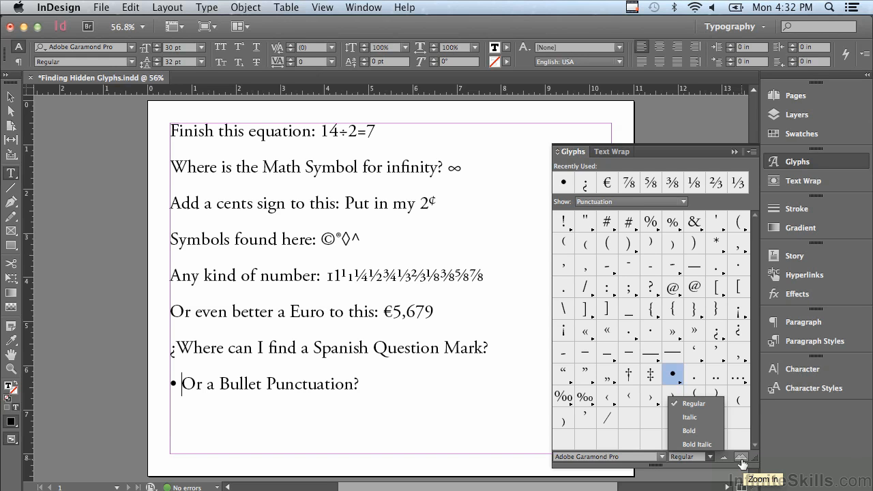
pyautogui.click(742, 462)
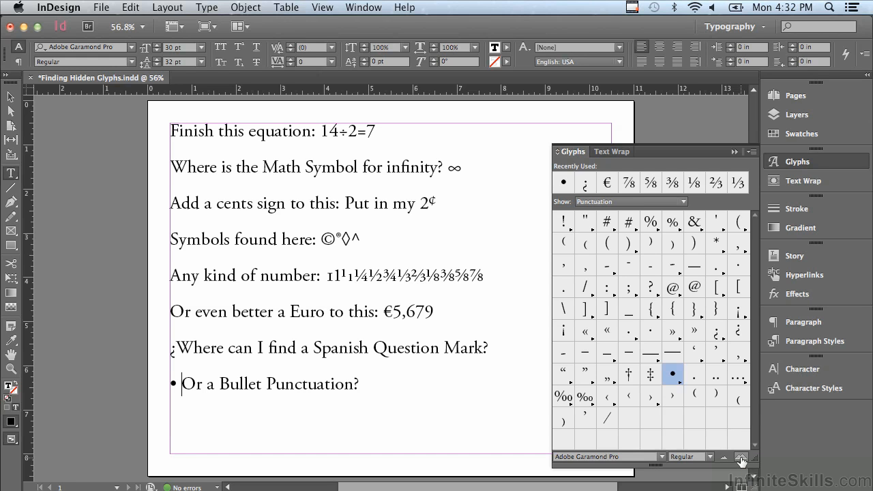
pyautogui.click(740, 462)
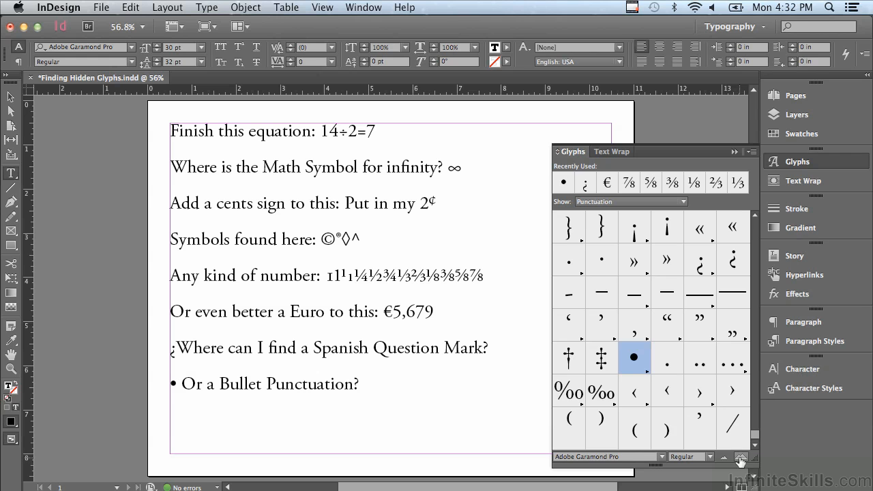
pyautogui.click(724, 459)
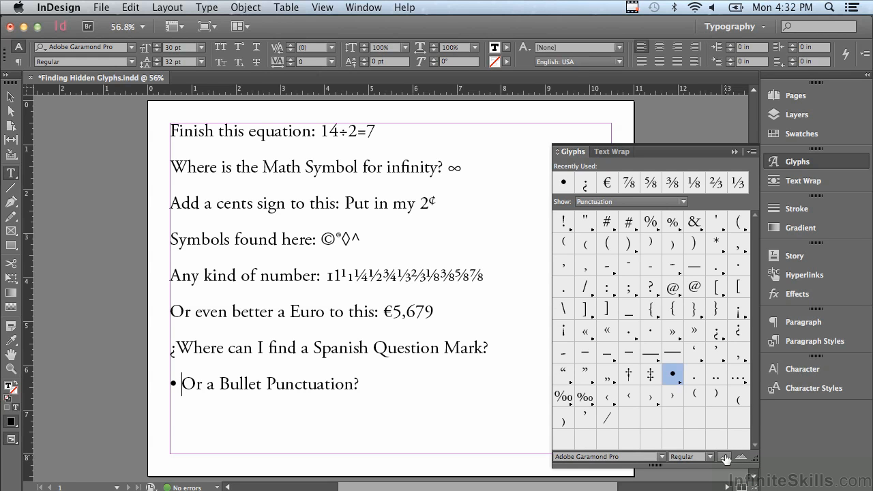
pyautogui.moveTo(560, 195)
pyautogui.moveTo(656, 222)
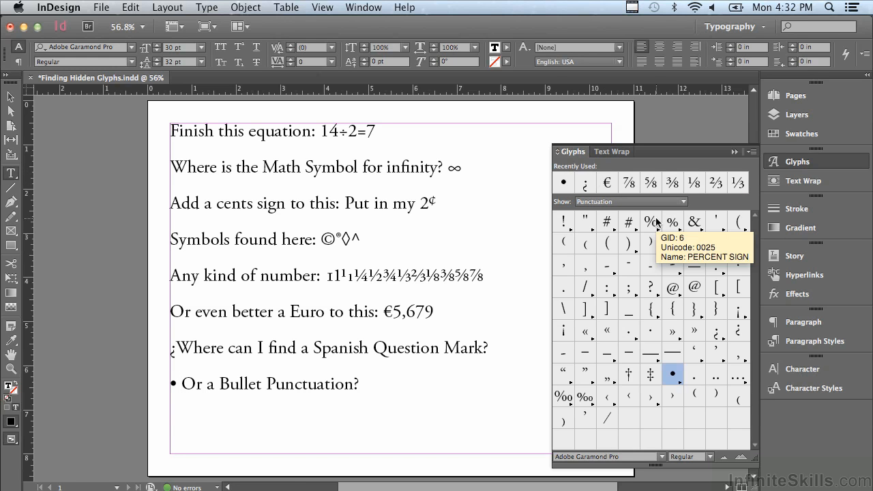